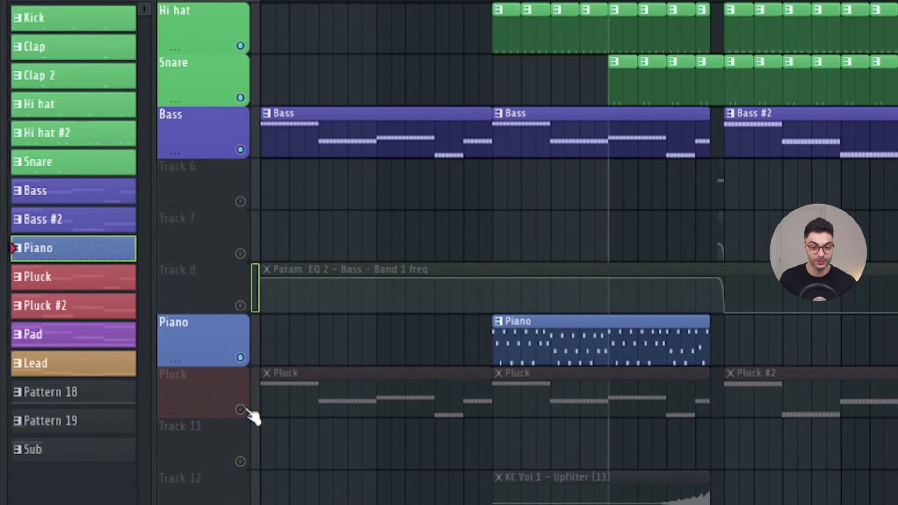
Enable the Pluck track and play the arrangement with drums, bass, piano and pluck together.
left_click(241, 410)
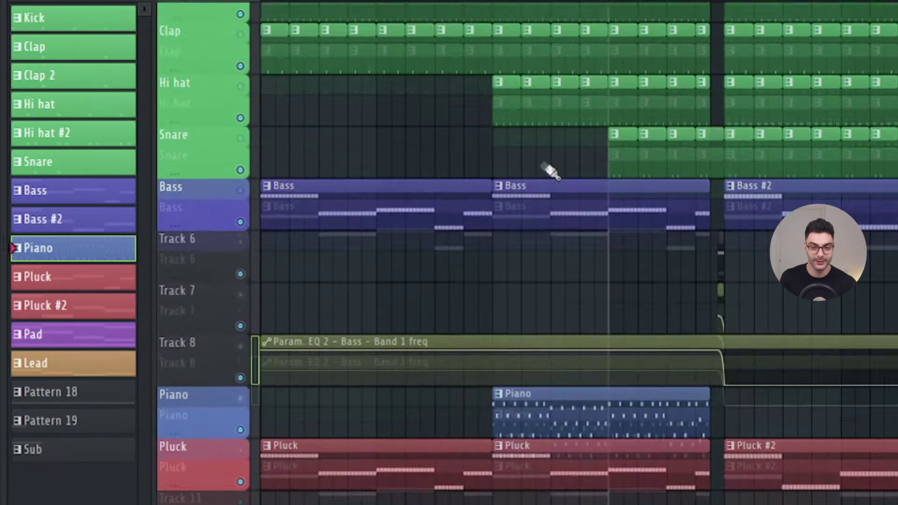
scroll(546, 170, "up", 1)
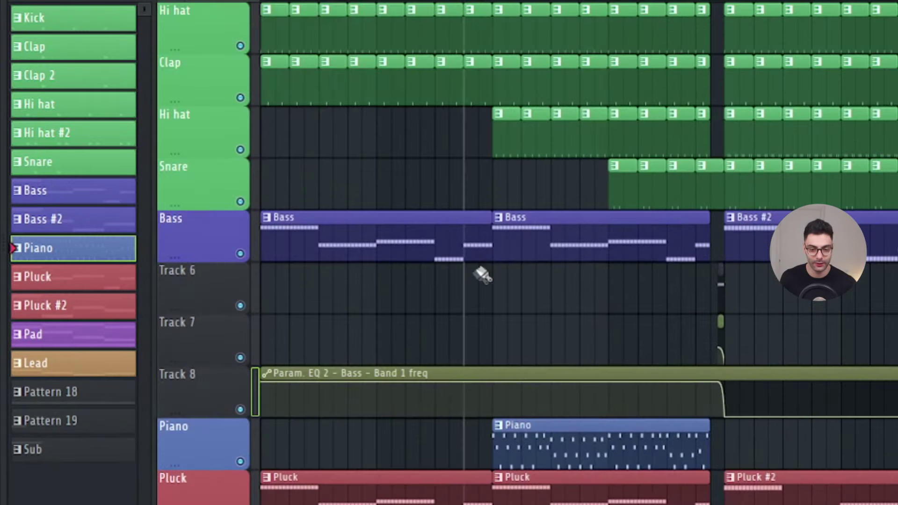
key("space")
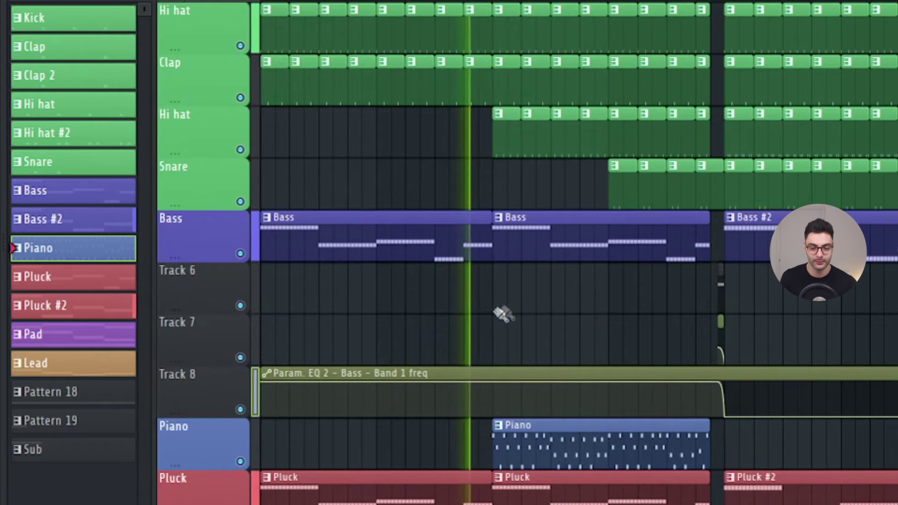
scroll(504, 315, "down", 1)
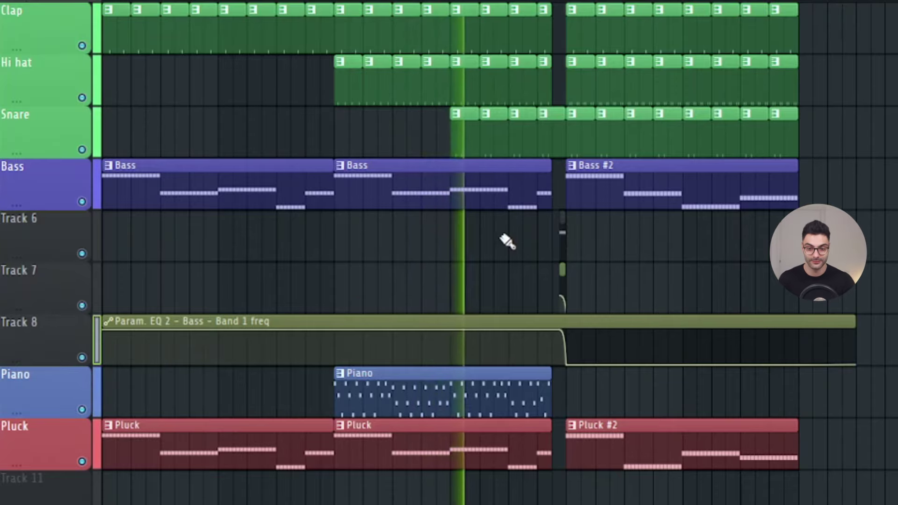
scroll(475, 139, "up", 3)
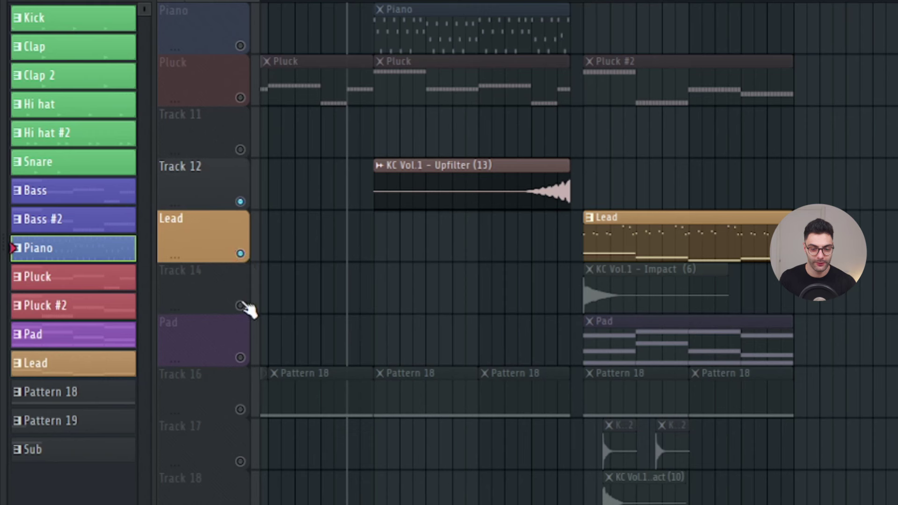
Unmute Tracks 14, 17 and 18 and listen to the impact effects together with the upfilter.
left_click(240, 306)
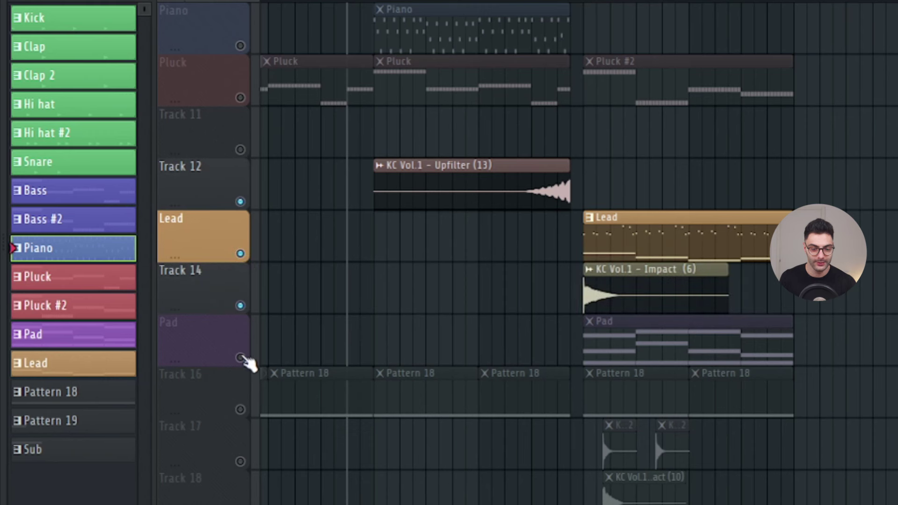
left_click_drag(241, 461, 240, 504)
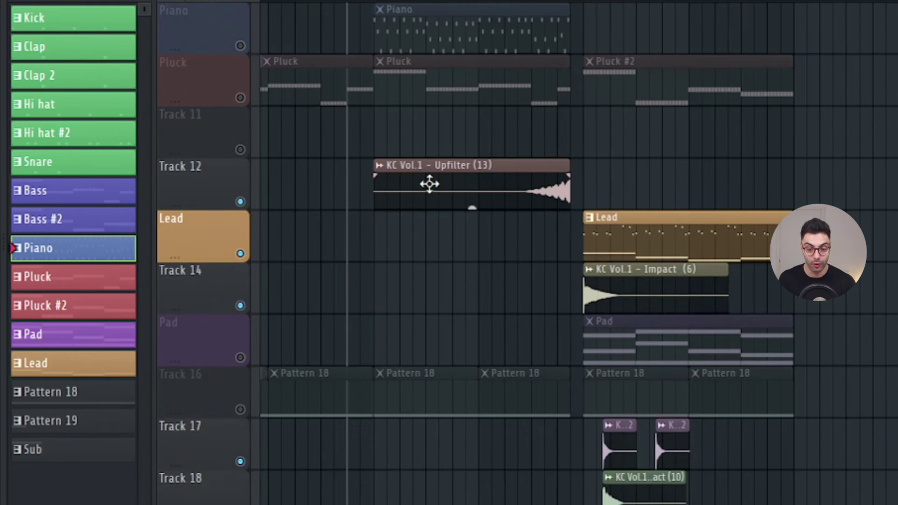
left_click_drag(581, 418, 748, 489)
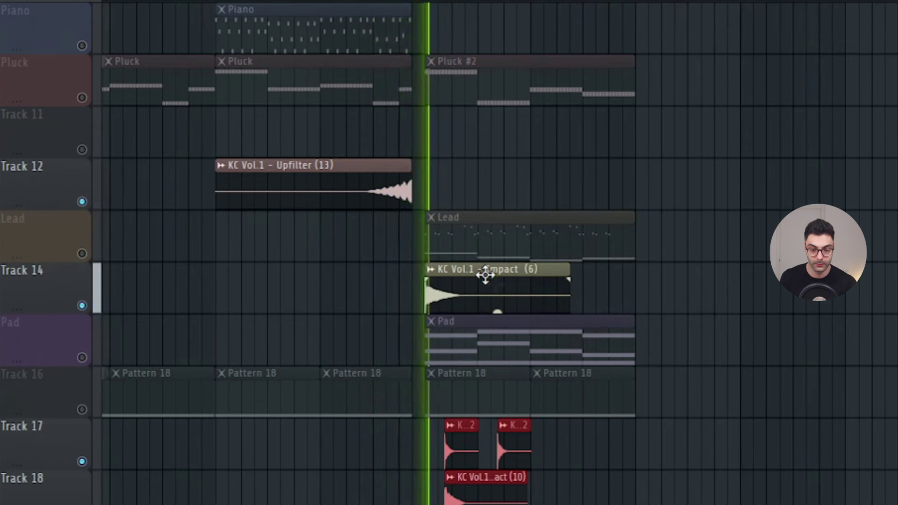
scroll(466, 476, "up", 1)
scroll(467, 476, "up", 2)
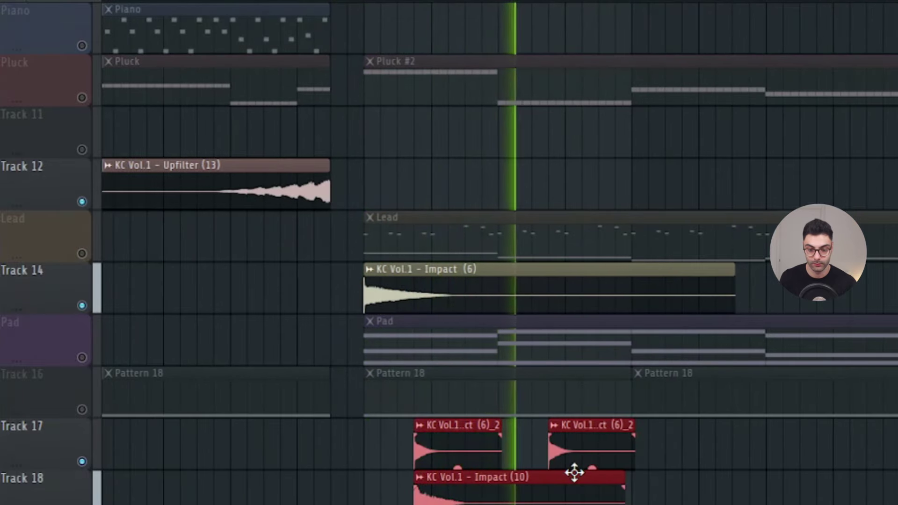
key("space")
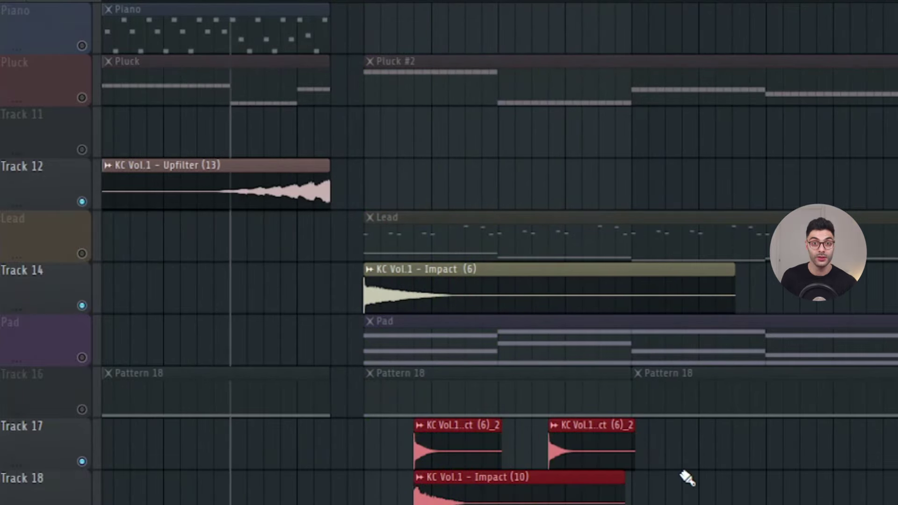
Select the two short impact clips on Track 17 and listen to the effects together with the pluck.
left_click(700, 450, "ctrl")
left_click_drag(699, 452, 406, 450)
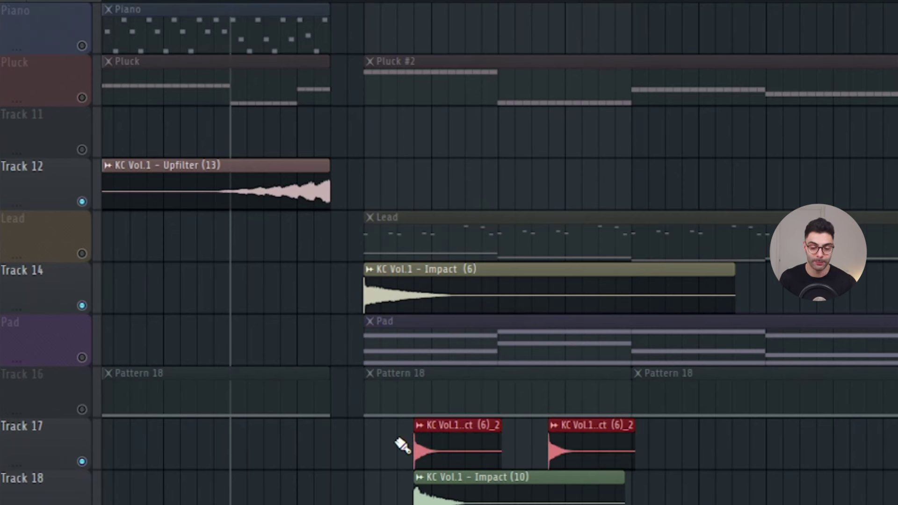
left_click_drag(396, 444, 641, 452)
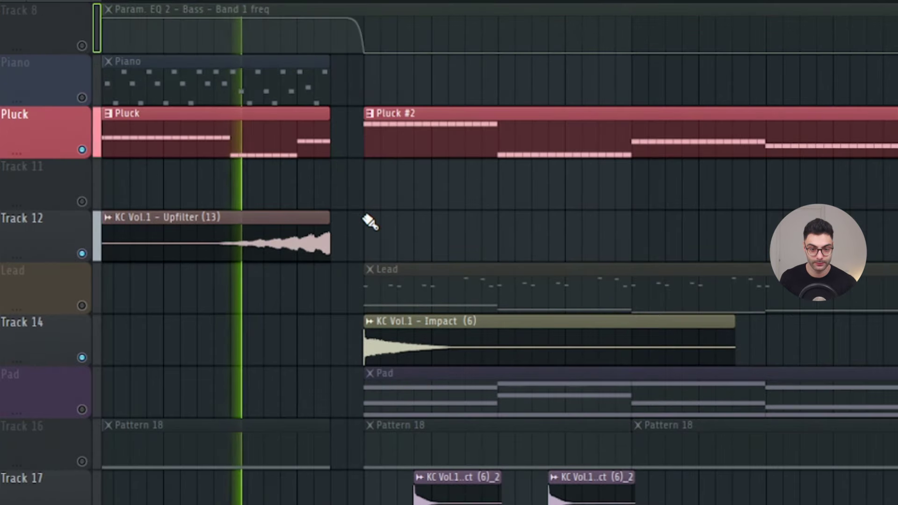
scroll(393, 227, "down", 2)
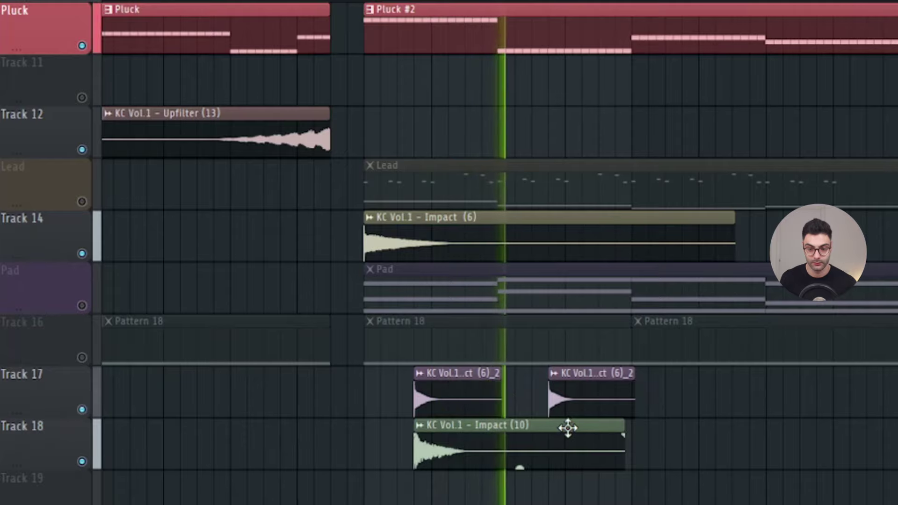
scroll(568, 427, "up", 3, "ctrl")
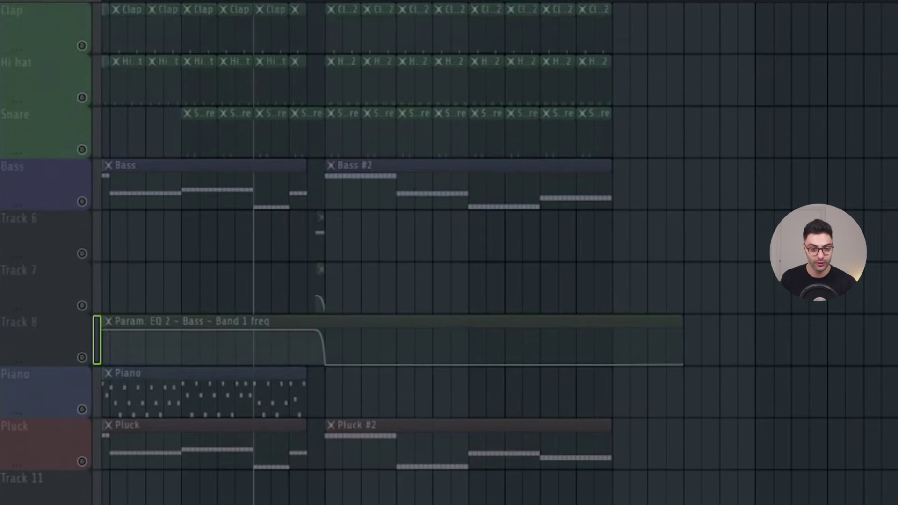
Set the playback position to bar 17 and listen to the Pattern 18 track on its own.
left_click(84, 46)
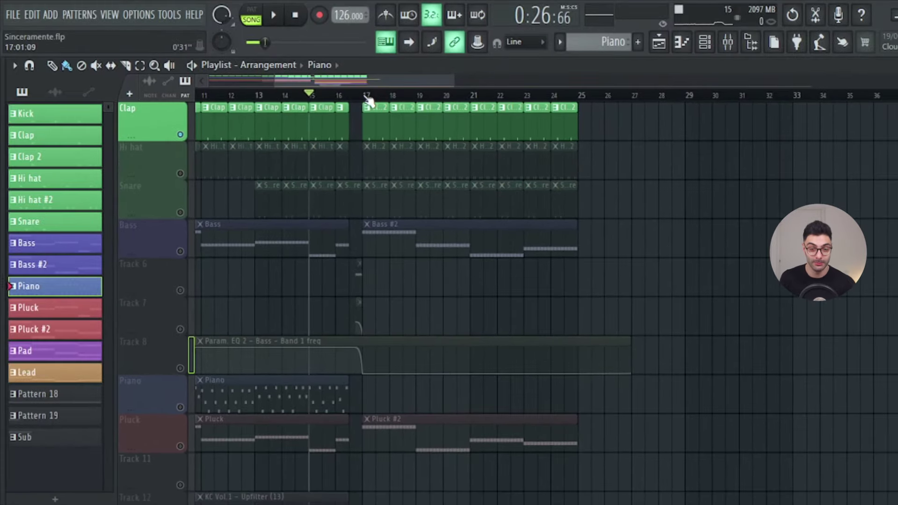
left_click(365, 96)
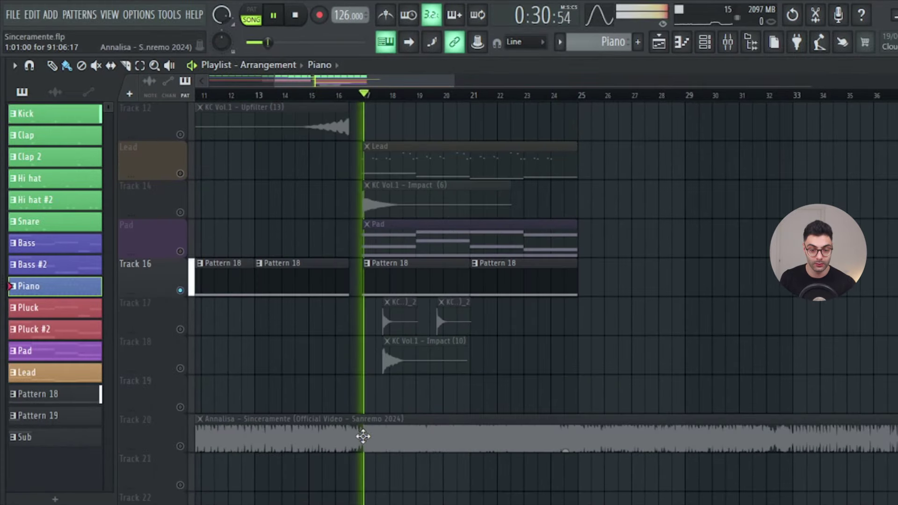
scroll(417, 287, "up", 3)
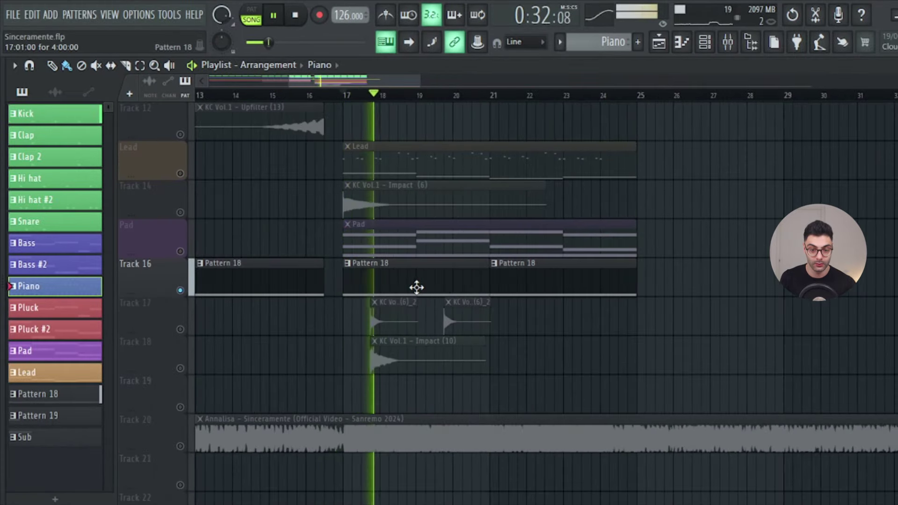
key("space")
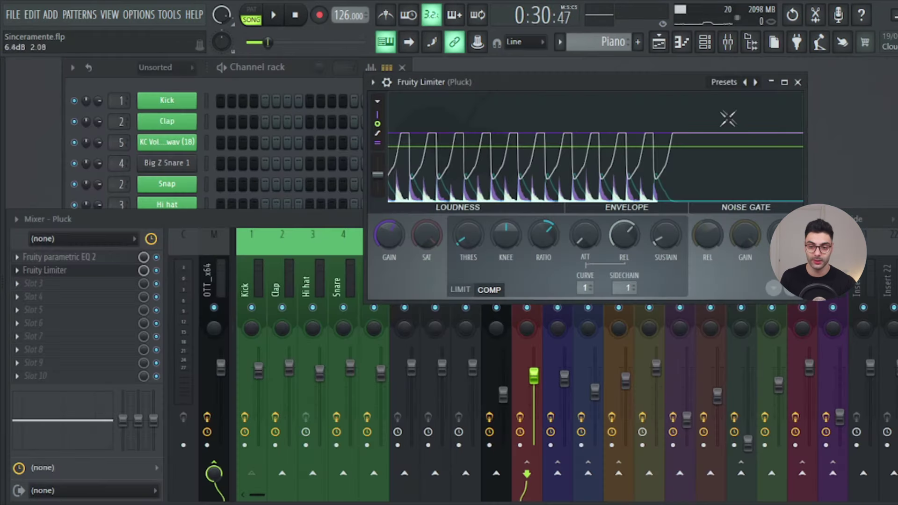
Close the pluck's Fruity Limiter and add a 3x Osc channel with oscillator 1 set to noise.
left_click(798, 83)
left_click(379, 87)
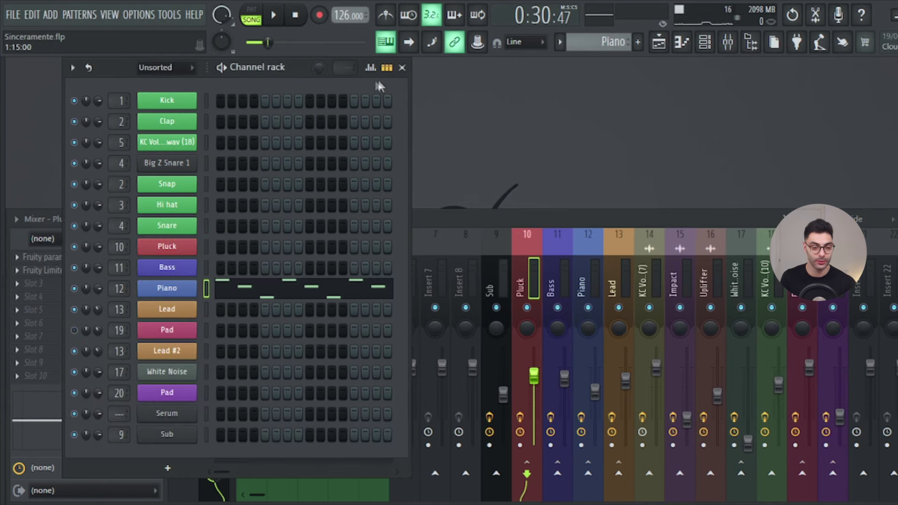
left_click(50, 15)
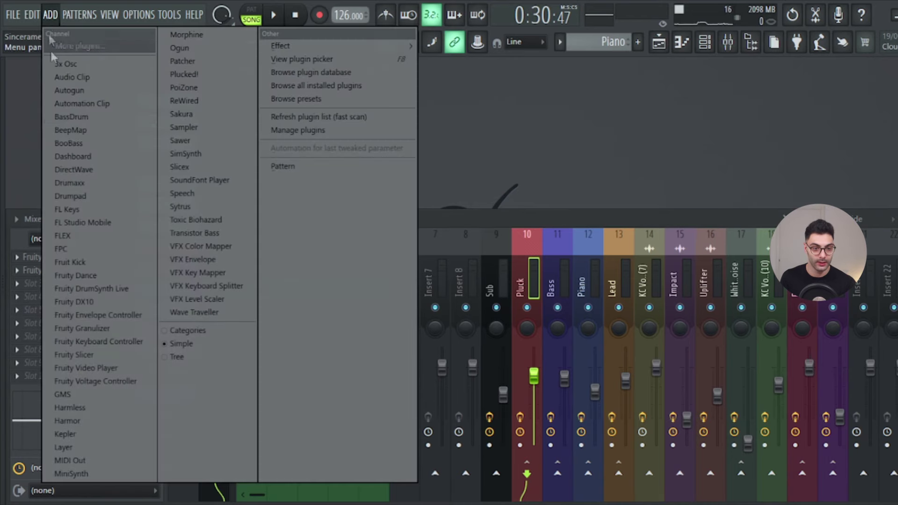
left_click(65, 63)
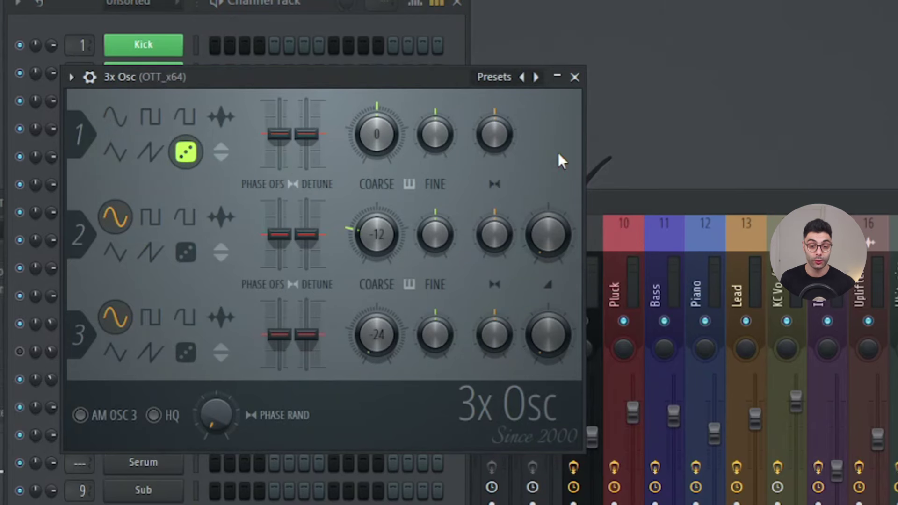
left_click(575, 77)
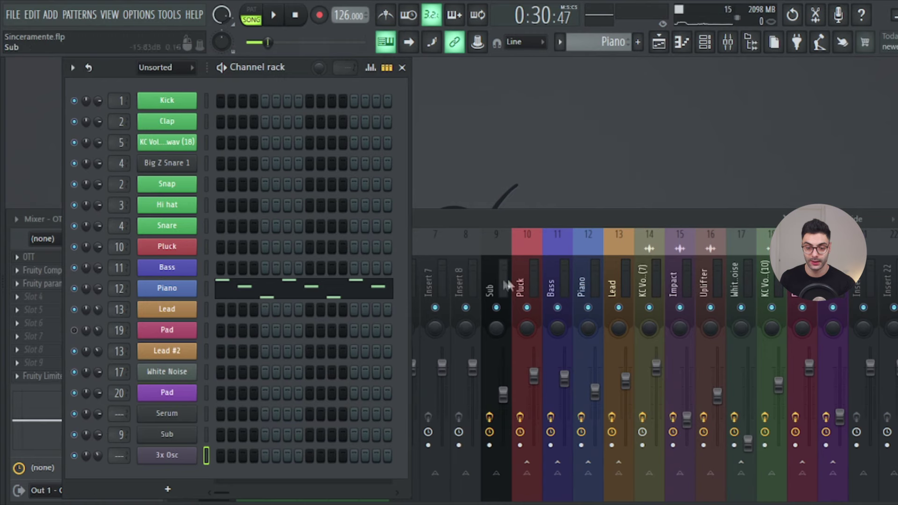
Inspect the Fruity Parametric EQ 2 and Fruity Limiter settings on the White Noise mixer track.
left_click(518, 281)
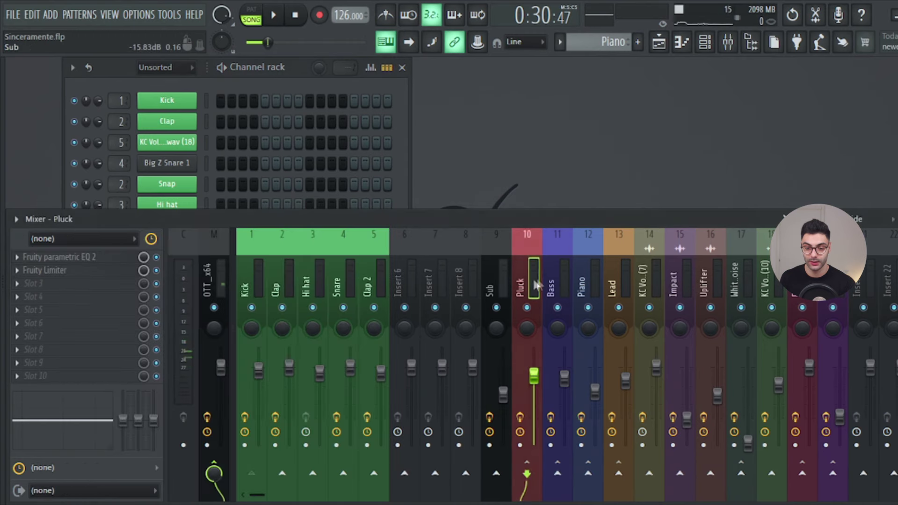
left_click(547, 279)
left_click(578, 281)
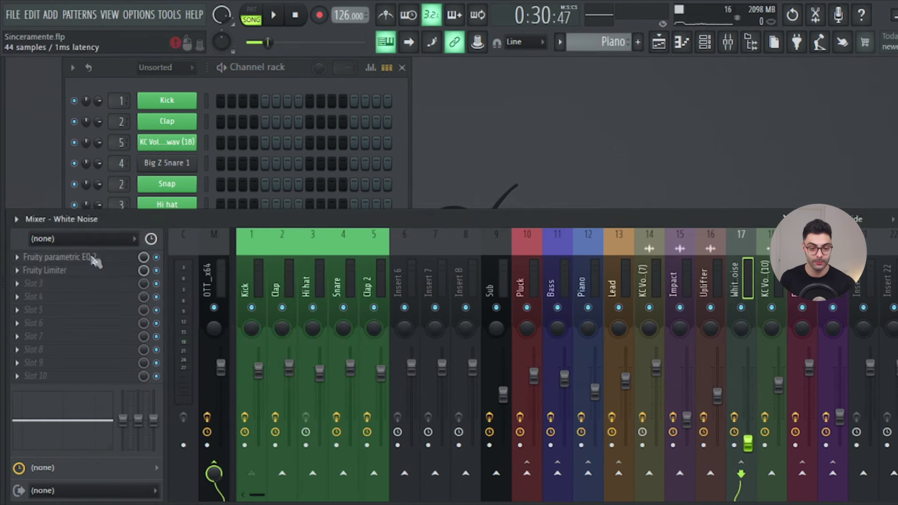
left_click(92, 259)
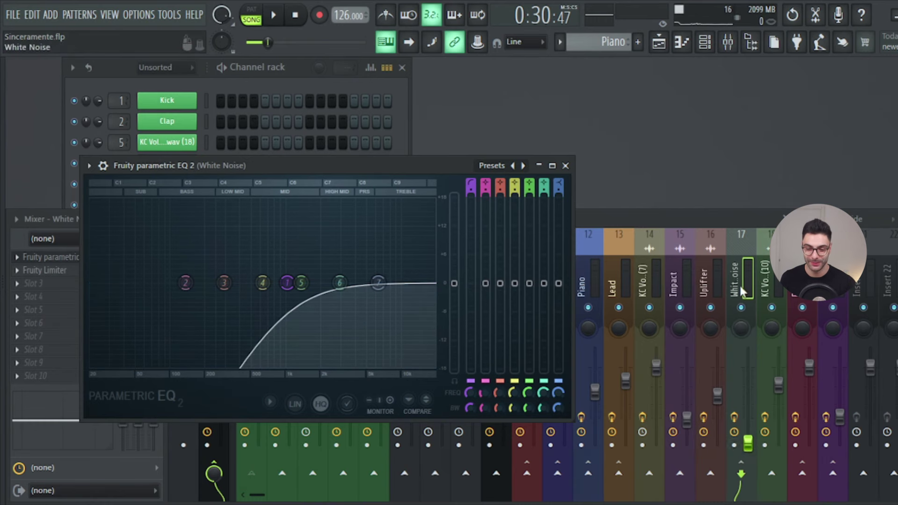
key("Escape")
left_click(58, 274)
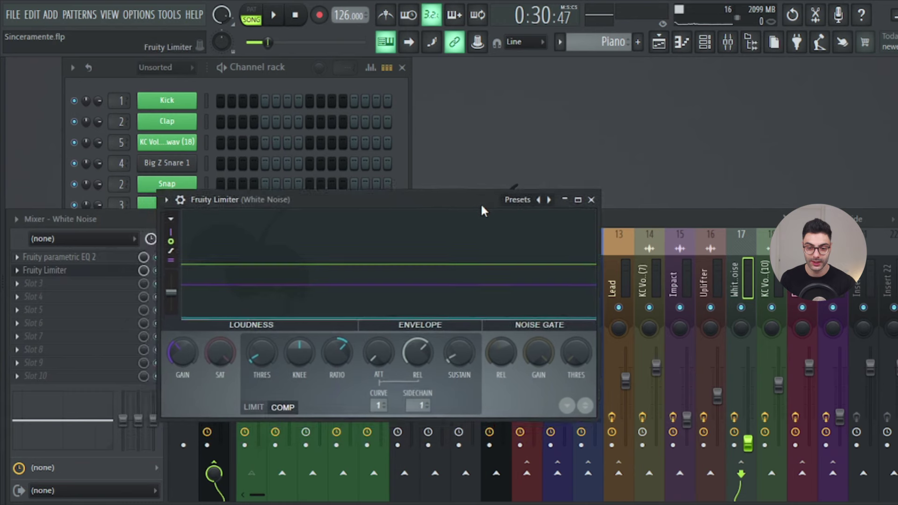
key("space")
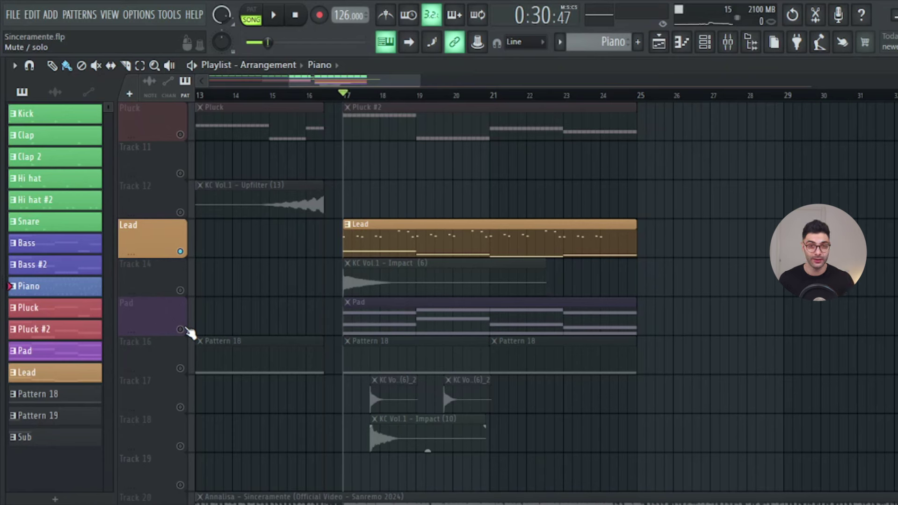
Solo the Pad track and play it from bar 17.
right_click(182, 329)
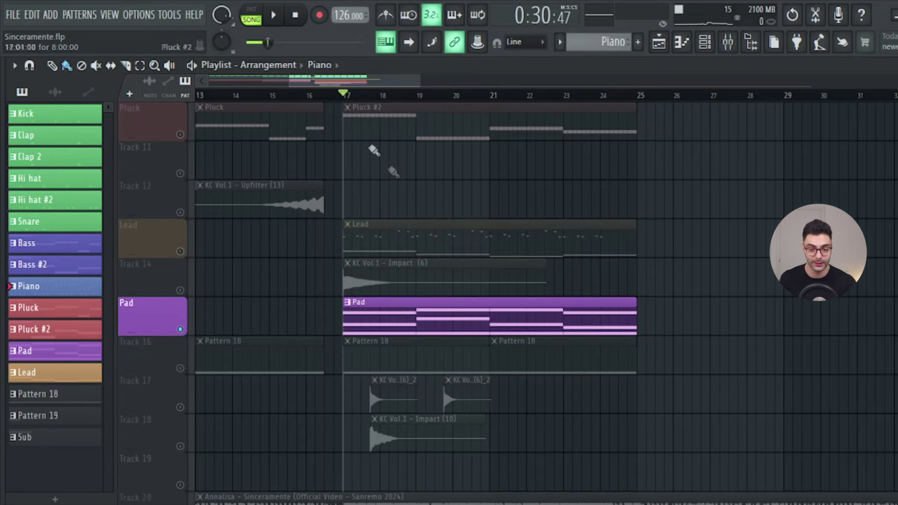
key("space")
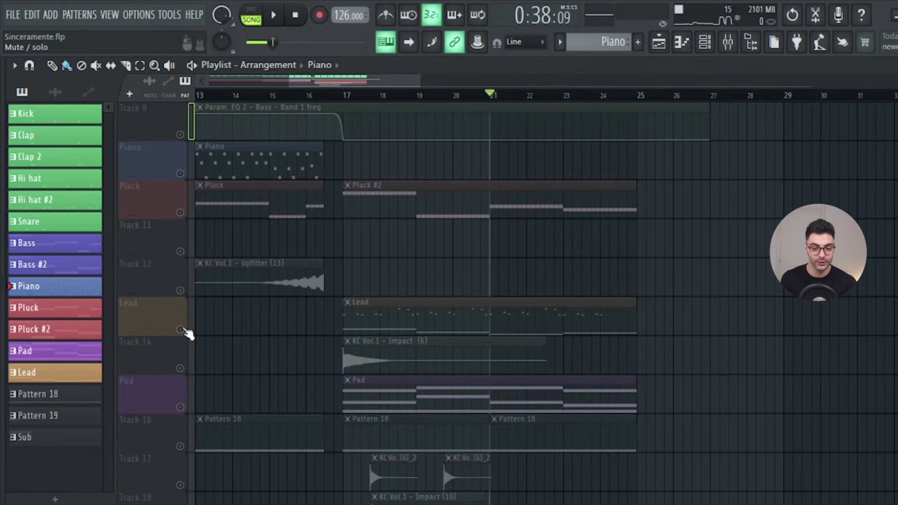
Toggle the Lead track on and play the section from bar 17 with the kick, bass and pluck.
left_click(181, 330)
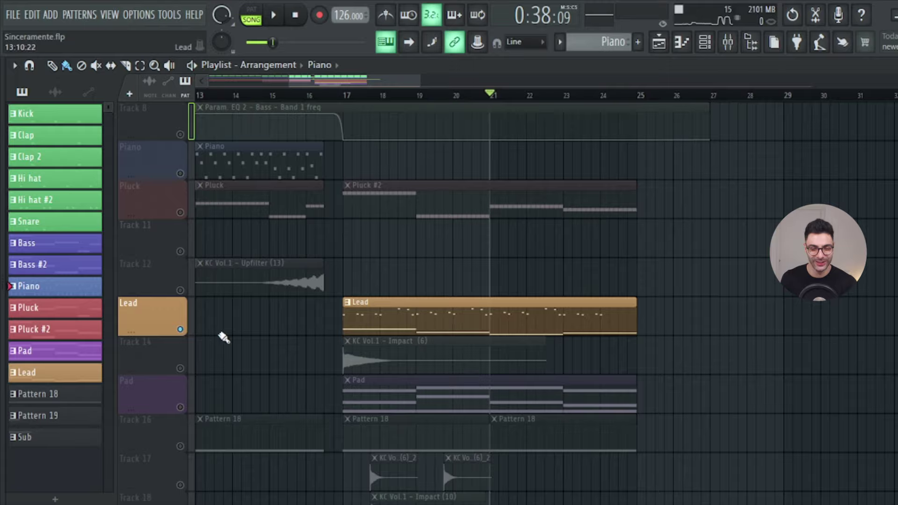
scroll(187, 317, "up", 3)
left_click(181, 329)
scroll(182, 316, "up", 3)
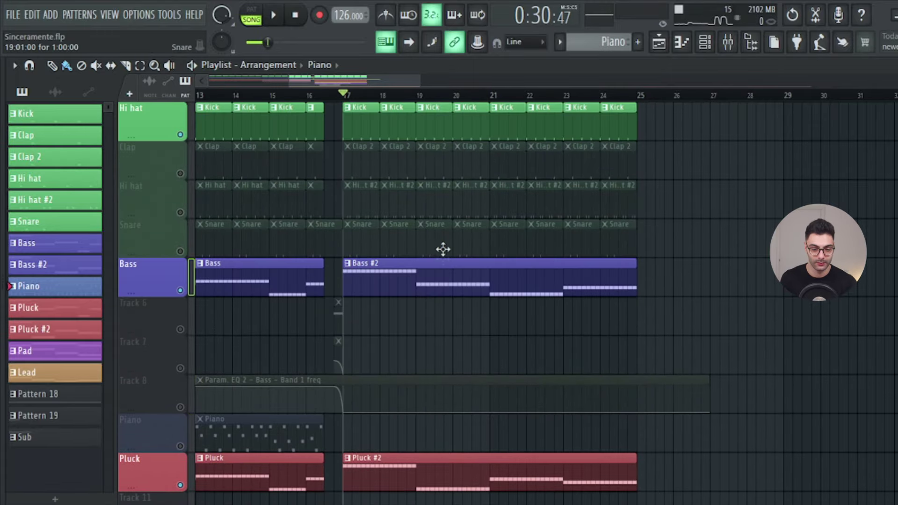
key("space")
scroll(442, 327, "down", 7)
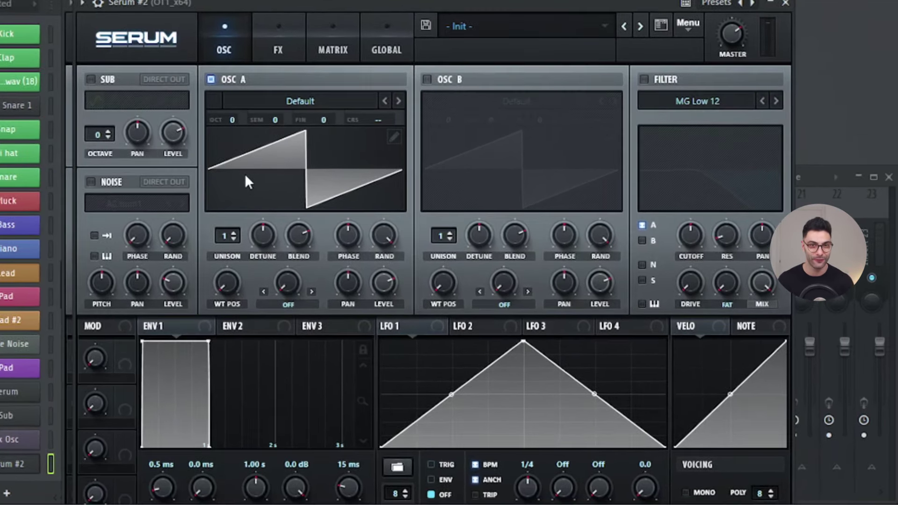
Load the analog SawRounded wavetable into oscillator A of the new Serum instance and adjust its wavetable position.
left_click(277, 100)
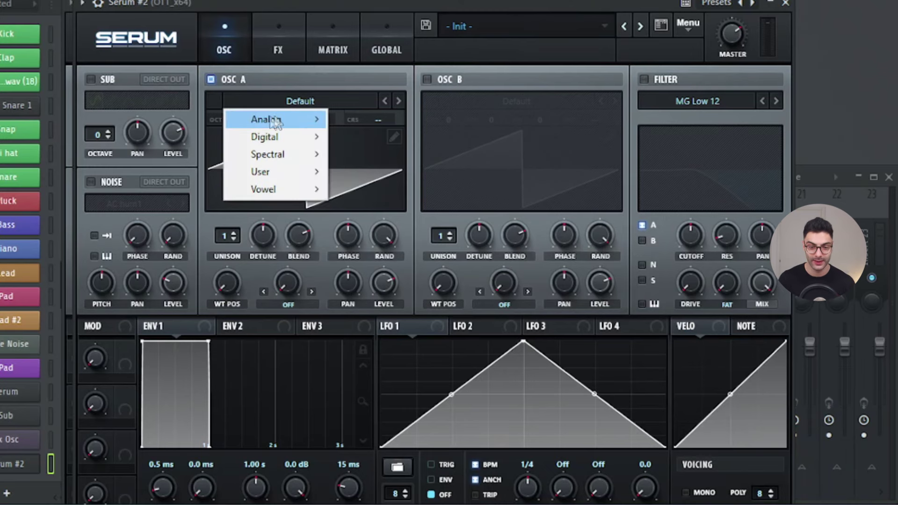
mouse_move(276, 122)
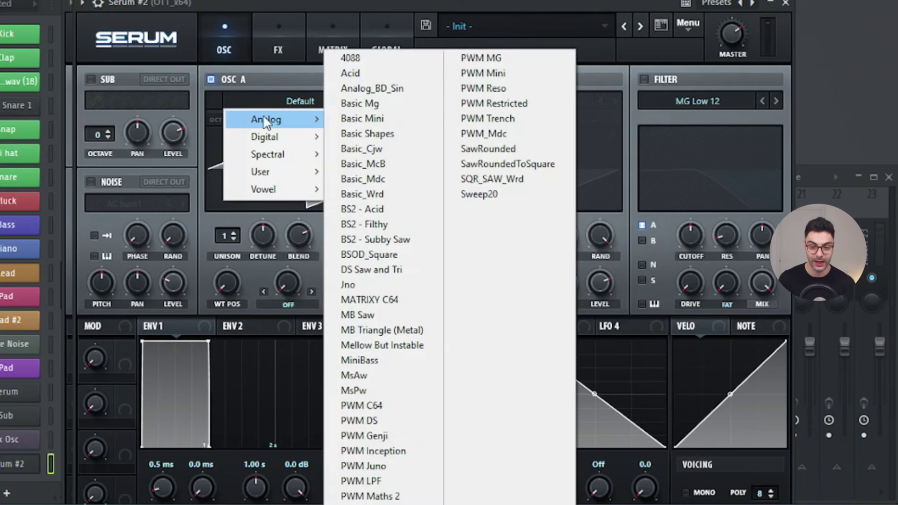
left_click(491, 145)
left_click_drag(233, 277, 230, 196)
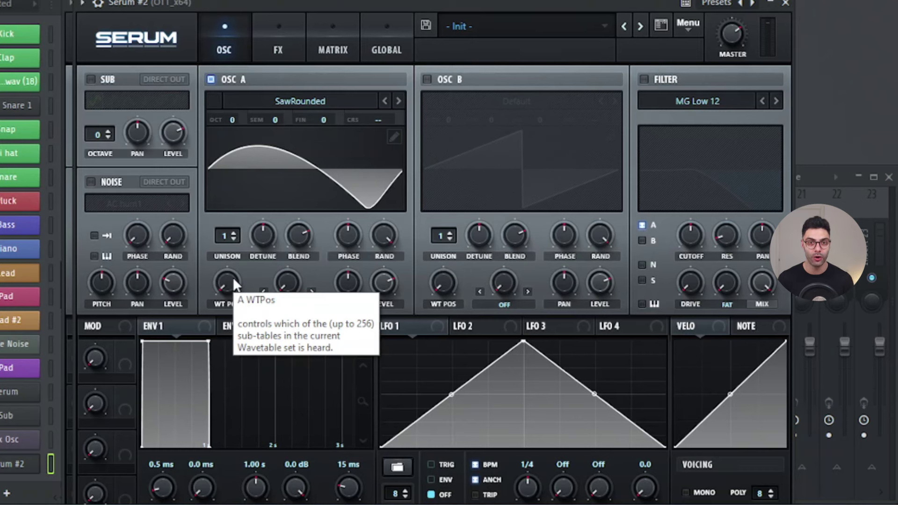
Raise oscillator A's wavetable position until the SawRounded waveform is close to a saw with a rounded peak.
left_click_drag(233, 277, 260, 85)
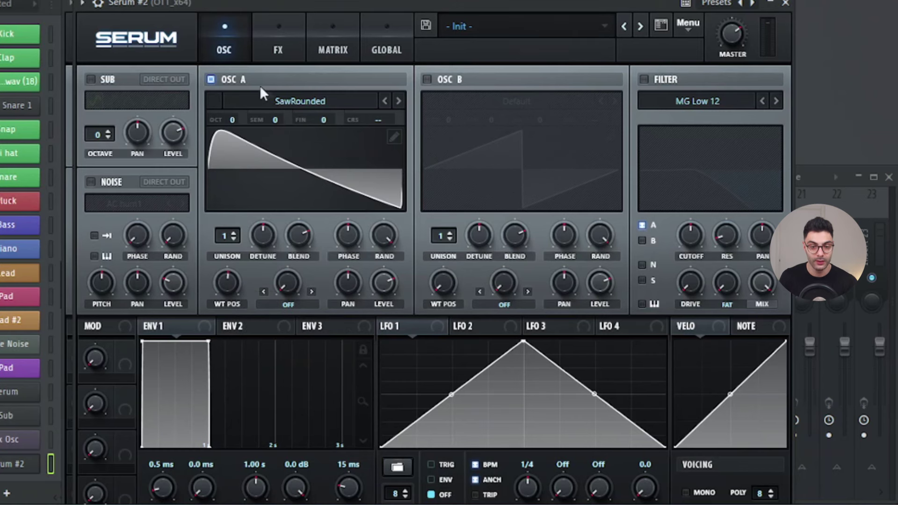
Audition the saw shape of the analog Basic Shapes wavetable in oscillator B alone for comparison, and switch back to oscillator A.
left_click(212, 78)
left_click(427, 79)
left_click(454, 100)
mouse_move(461, 126)
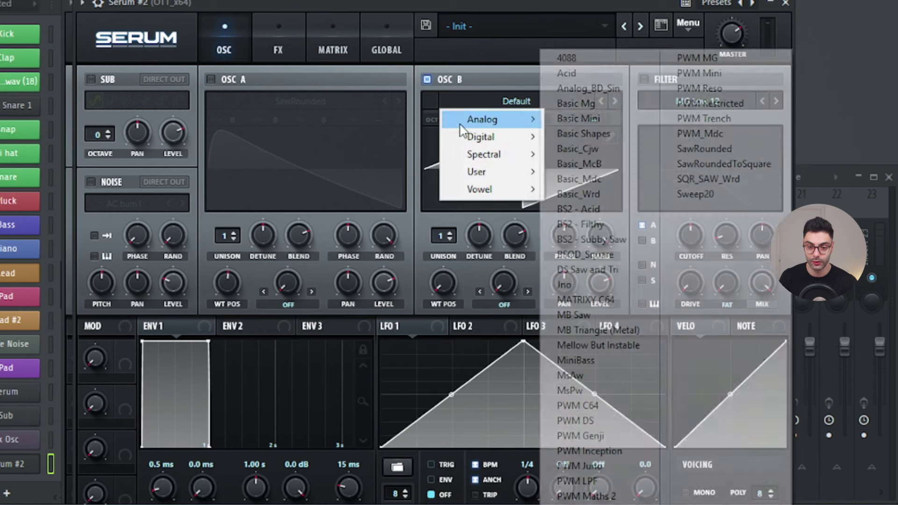
left_click(582, 136)
left_click_drag(446, 291, 450, 242)
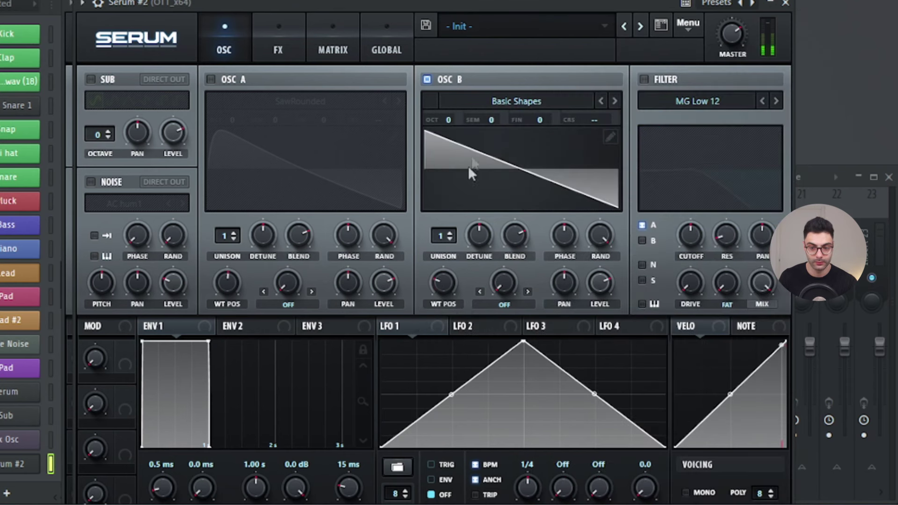
left_click(427, 79)
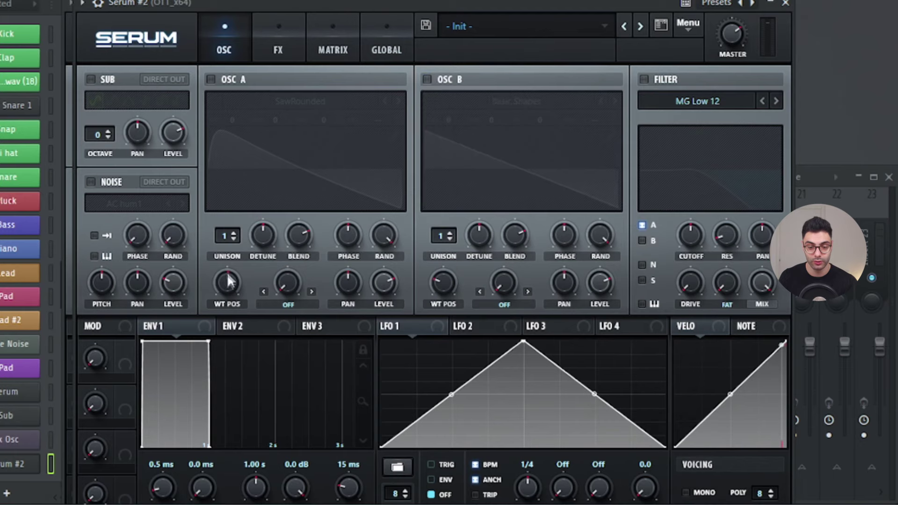
left_click(211, 79)
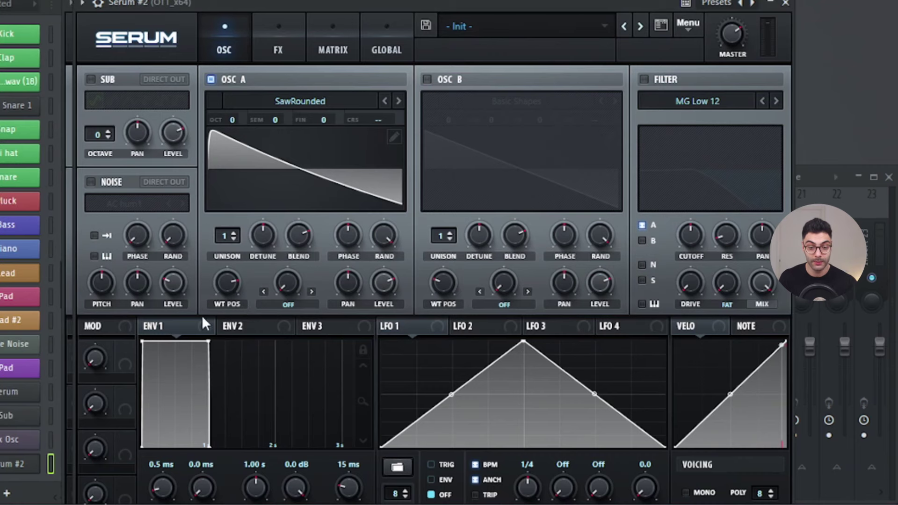
Set Envelope 1's decay to 4.1 ms and its release to 245 ms.
left_click_drag(256, 488, 256, 503)
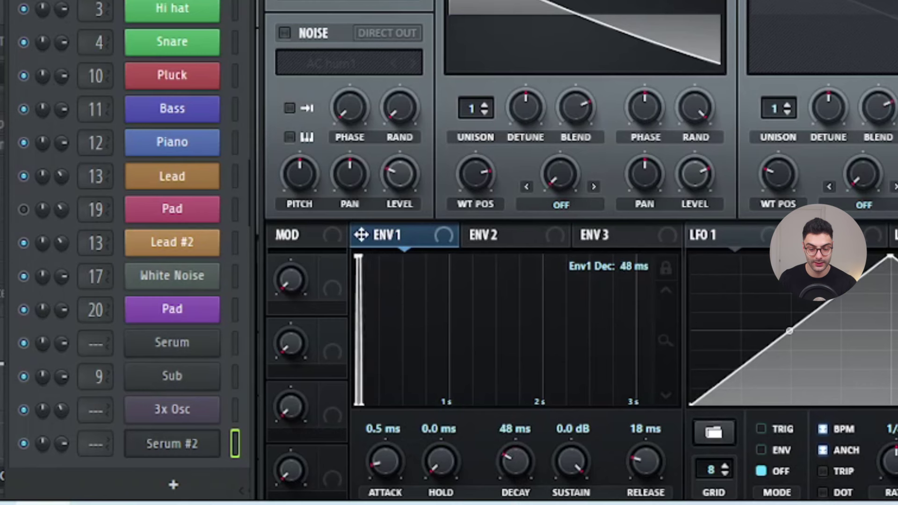
left_click_drag(514, 461, 515, 470)
left_click_drag(639, 452, 650, 425)
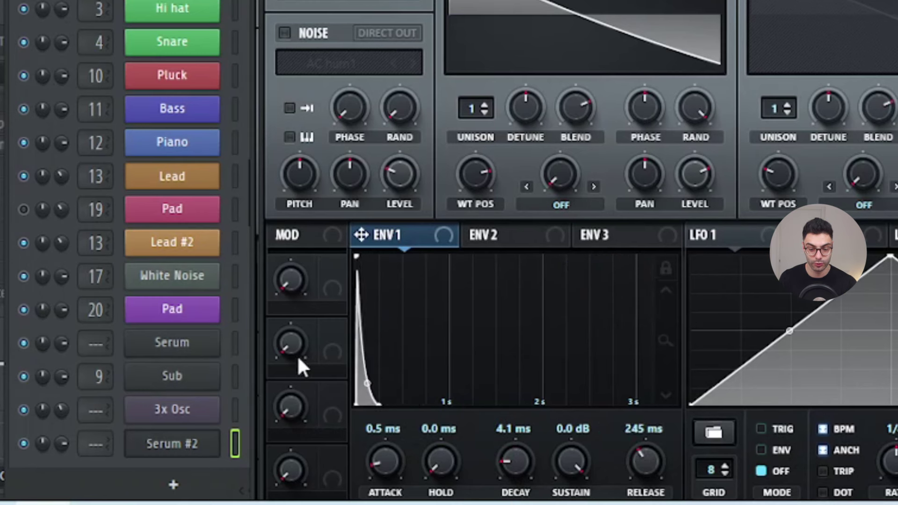